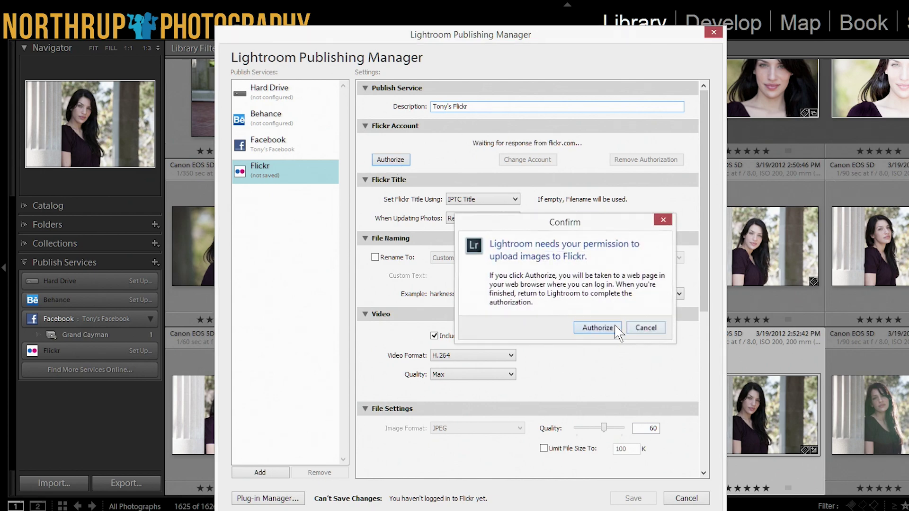
# Authorize Lightroom to upload images to the Flickr account.
pyautogui.click(610, 328)
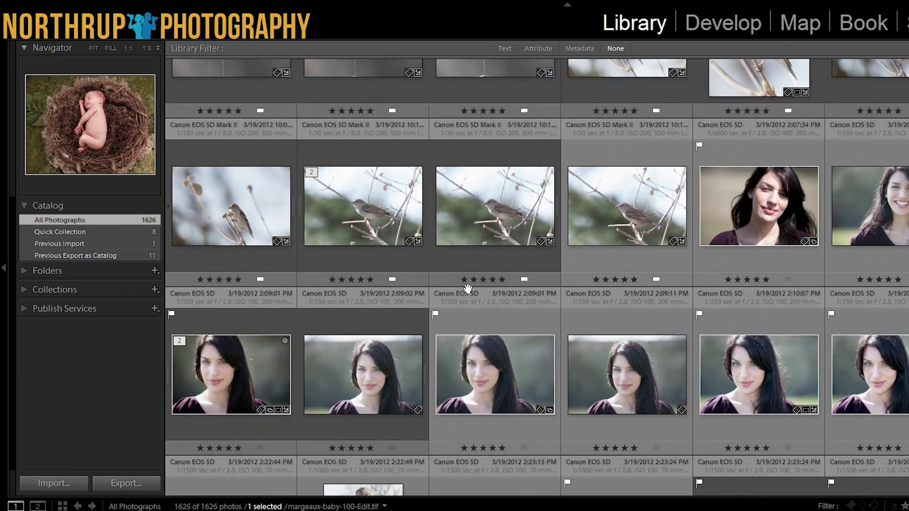
# Add the dark-haired woman's portrait harkness-88.dng to the Grand Cayman collection of the Facebook publish service.
pyautogui.scroll(-3, 468, 287)
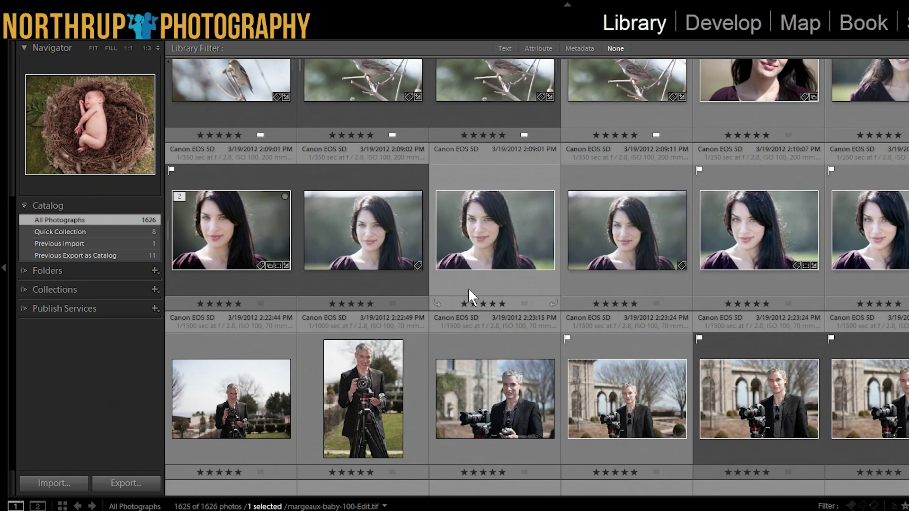
pyautogui.click(731, 217)
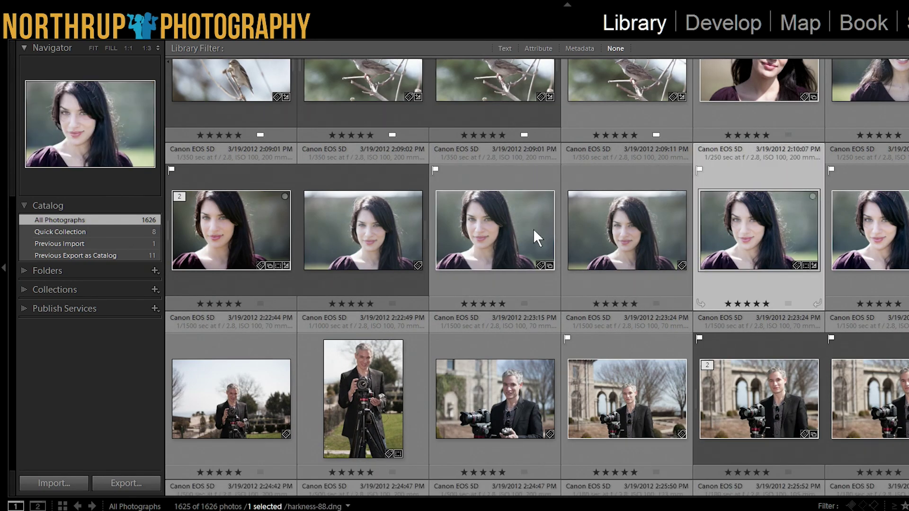
pyautogui.click(20, 308)
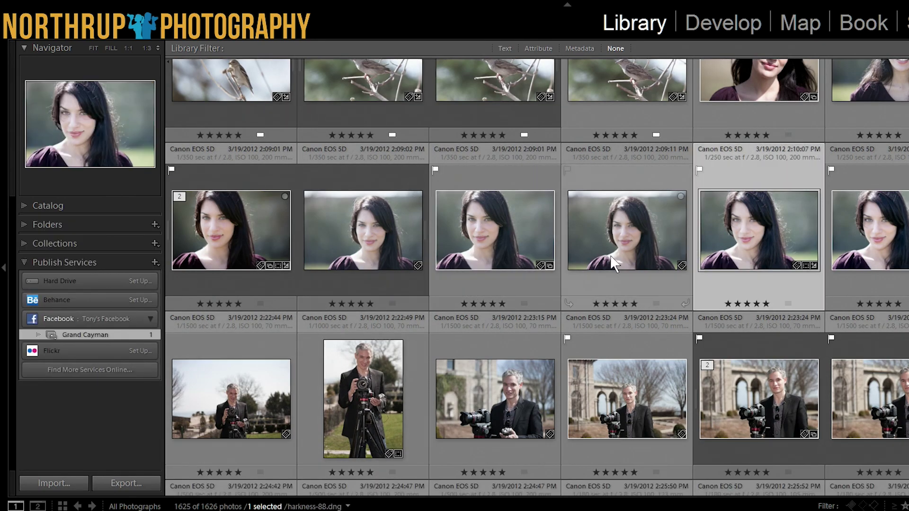
pyautogui.moveTo(739, 221); pyautogui.dragTo(82, 336)
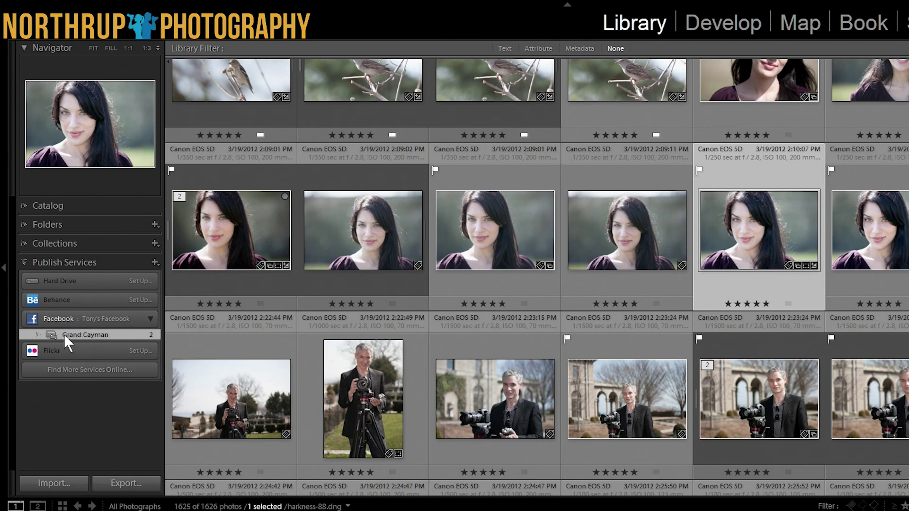
# Publish the new photo in the Grand Cayman collection to Facebook and dismiss the warning.
pyautogui.click(107, 334)
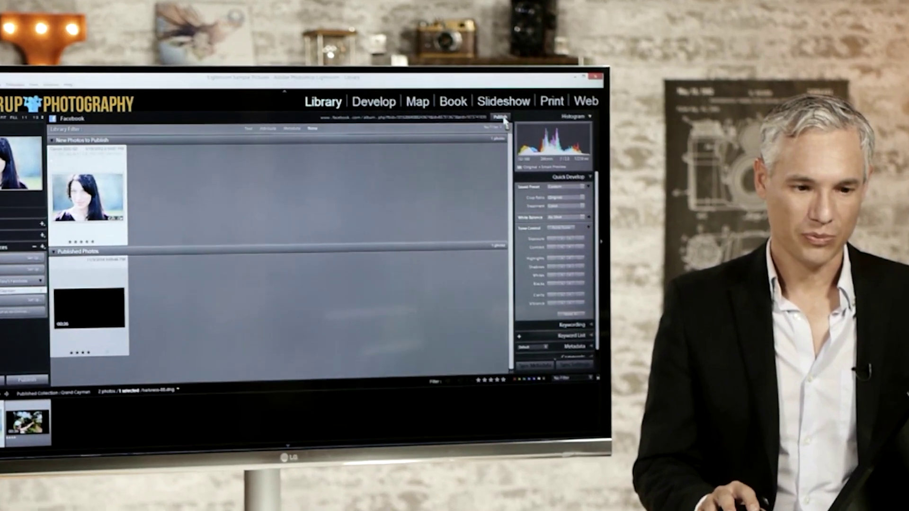
pyautogui.click(498, 117)
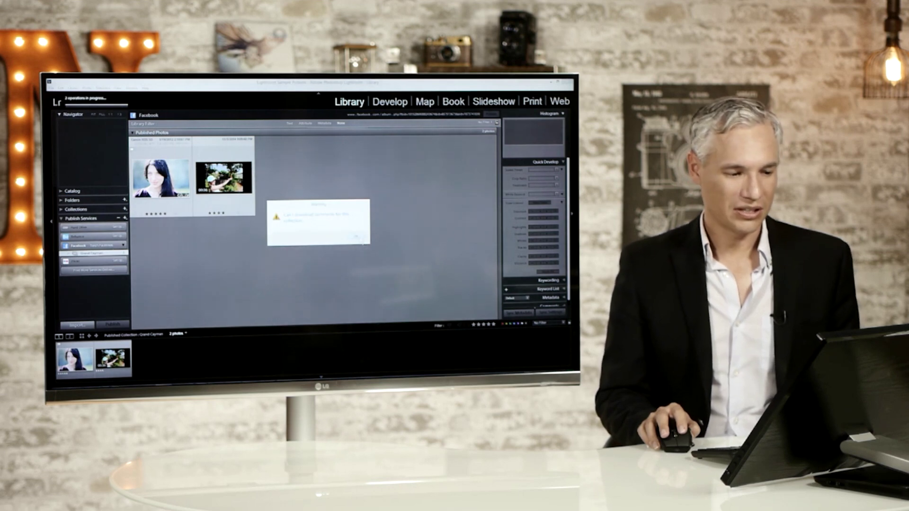
pyautogui.click(362, 240)
# Switch to the browser and check the published portrait on the Facebook profile's timeline.
pyautogui.hotkey('alt', 'Tab')
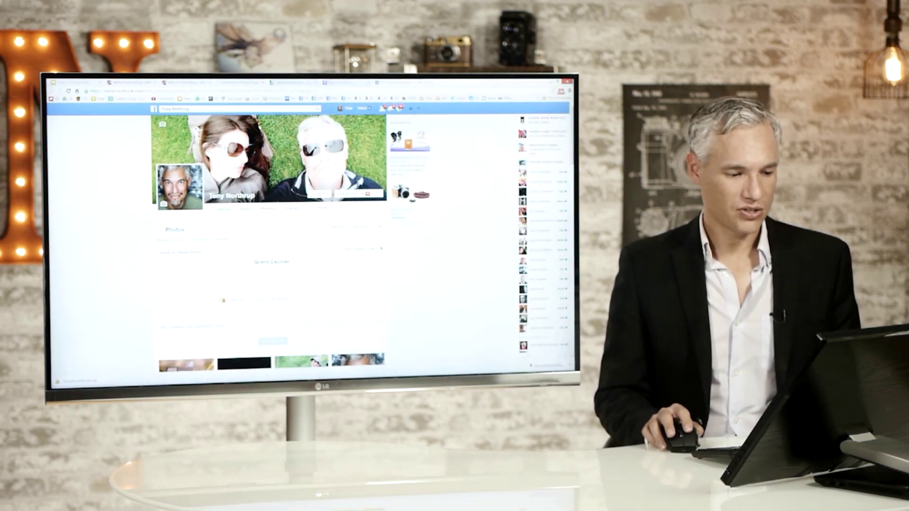
pyautogui.click(176, 200)
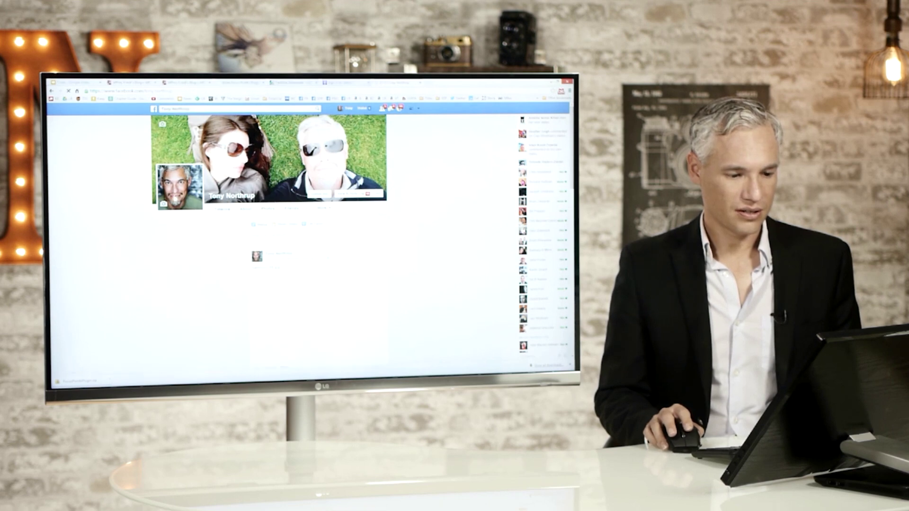
pyautogui.scroll(-1, 203, 251)
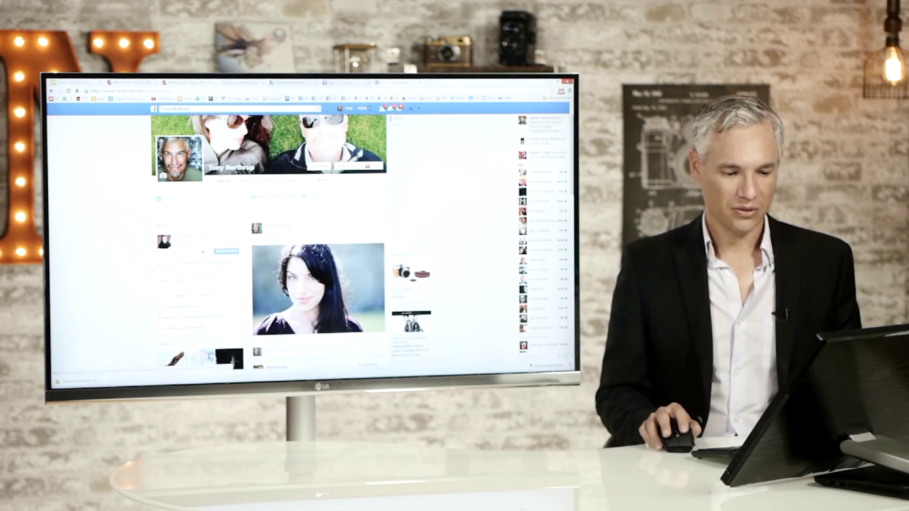
# Remove the newly published portrait post from the Facebook timeline.
pyautogui.click(379, 228)
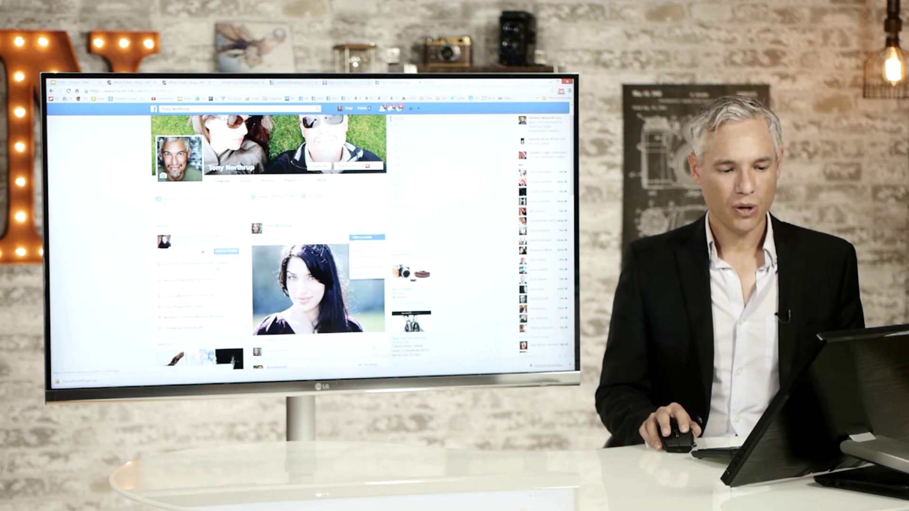
pyautogui.click(369, 276)
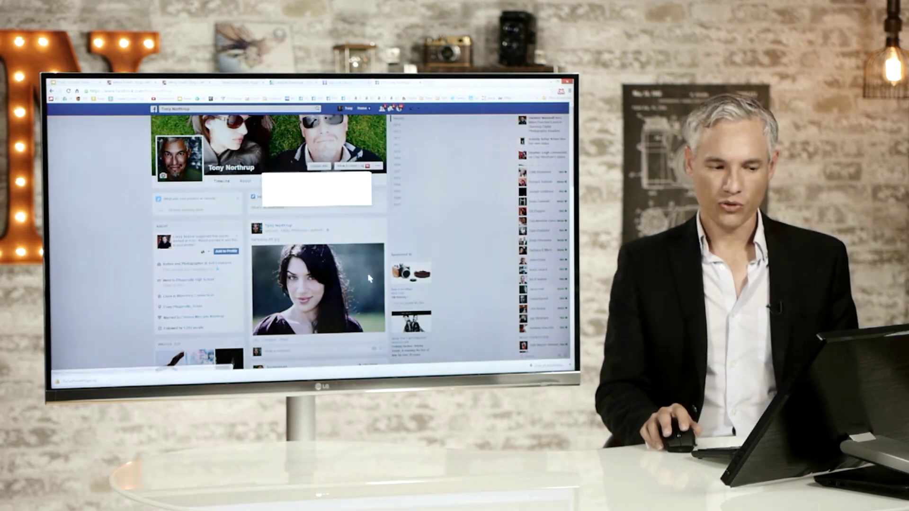
pyautogui.click(368, 203)
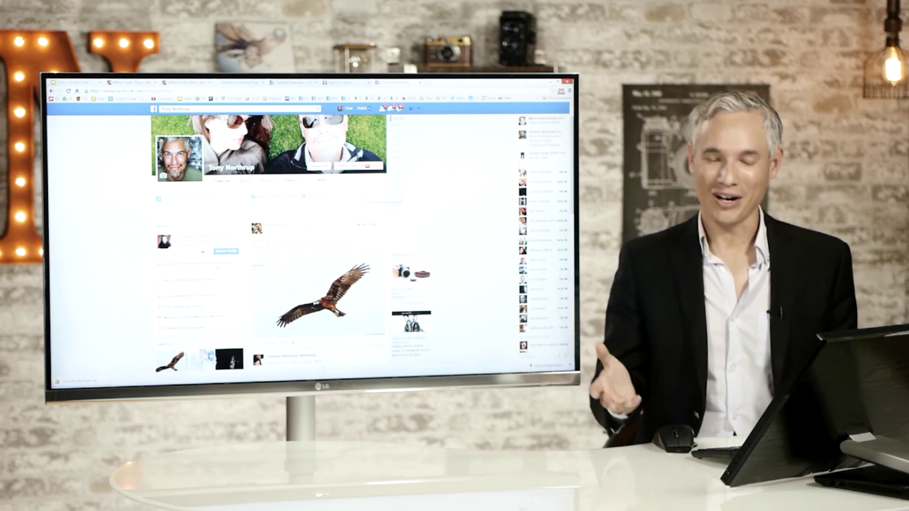
# Search the web for "500px lightroom plugin".
pyautogui.click(128, 90)
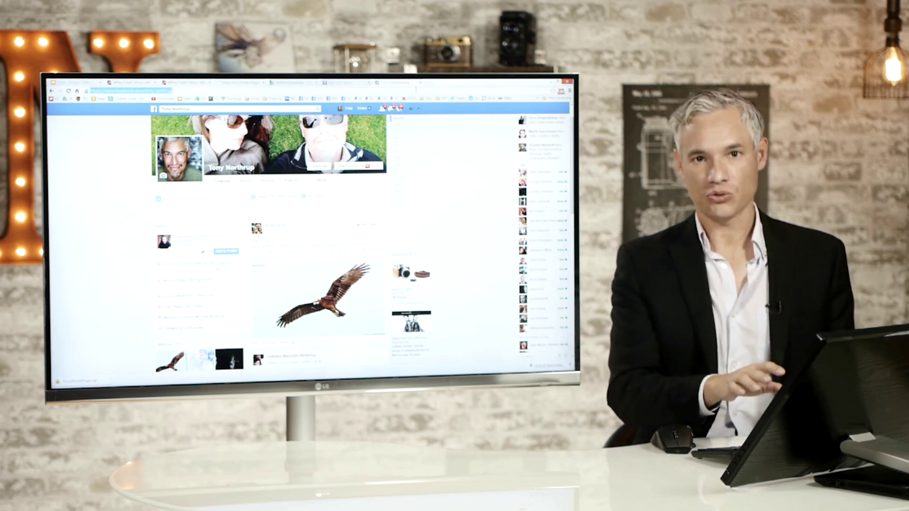
pyautogui.write('500px.')
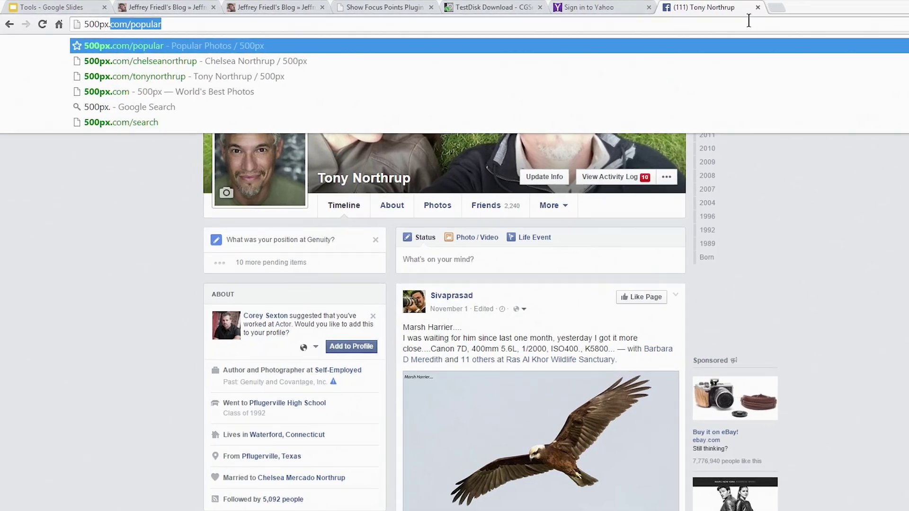
pyautogui.press('BackSpace')
pyautogui.press('BackSpace')
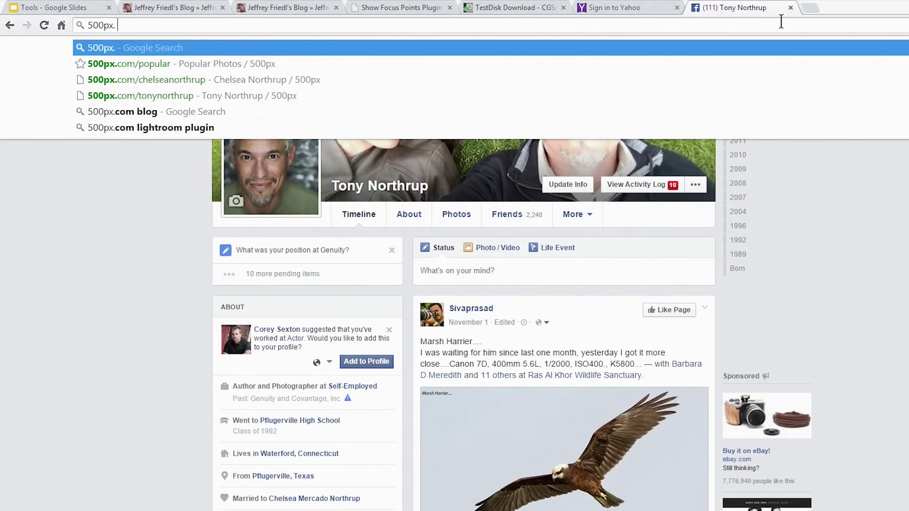
pyautogui.write('lightroom plugin')
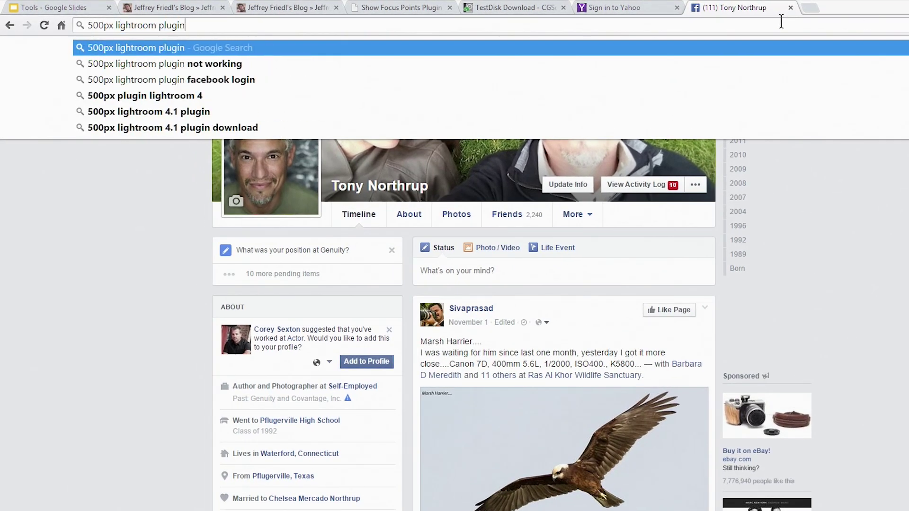
pyautogui.press('Return')
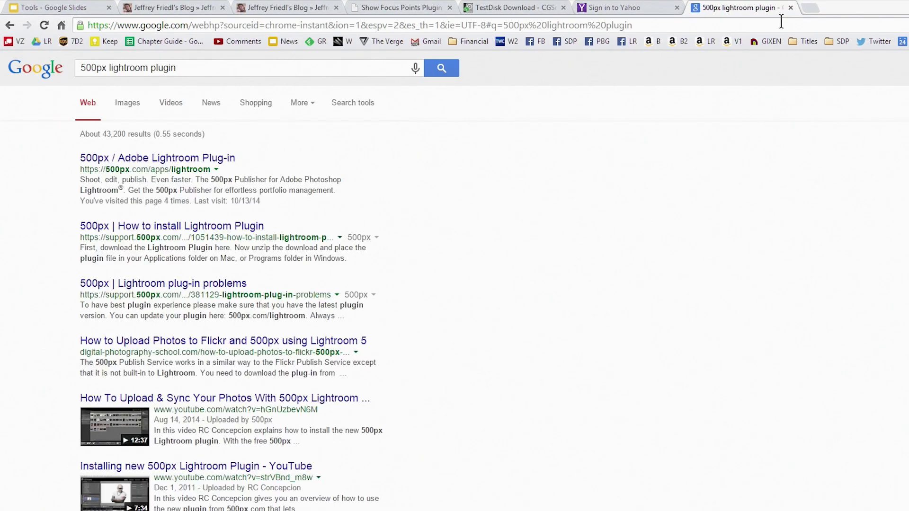
# Download the 500px Publisher zip from the "500px / Adobe Lightroom Plug-in" page and open the archive.
pyautogui.click(196, 163)
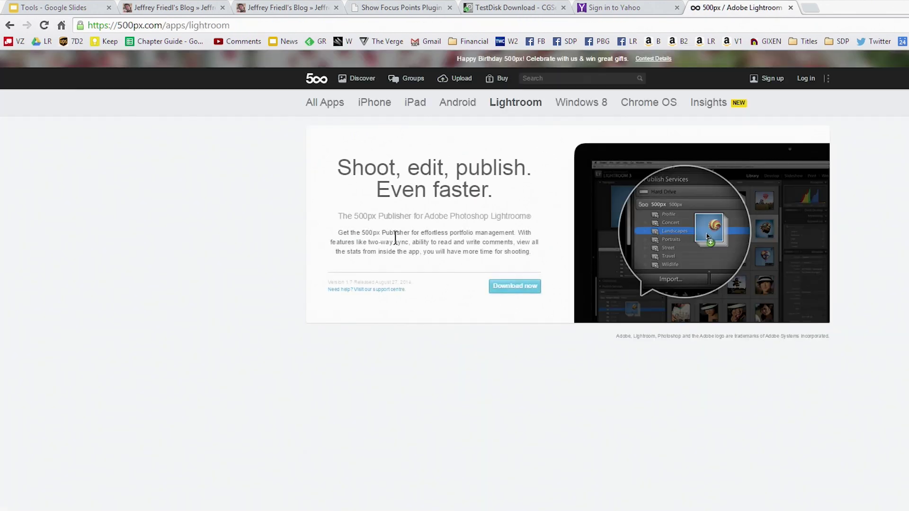
pyautogui.click(509, 288)
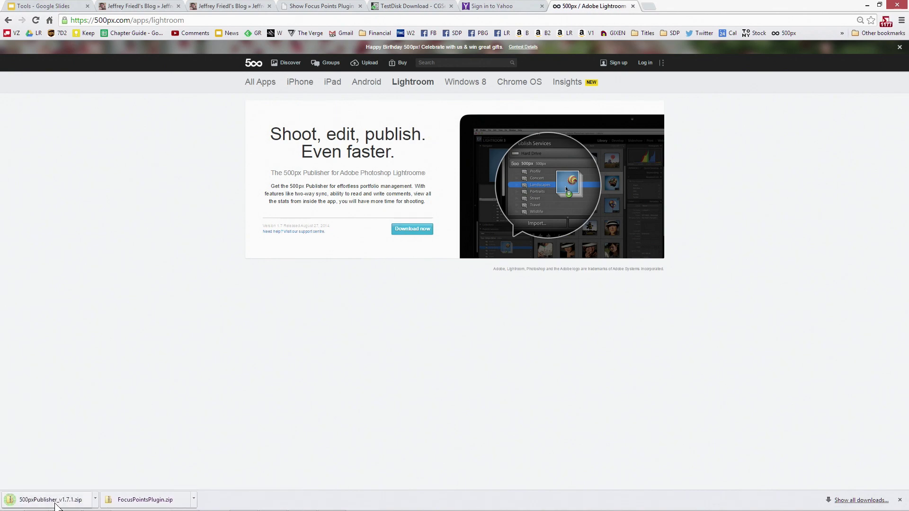
pyautogui.click(52, 500)
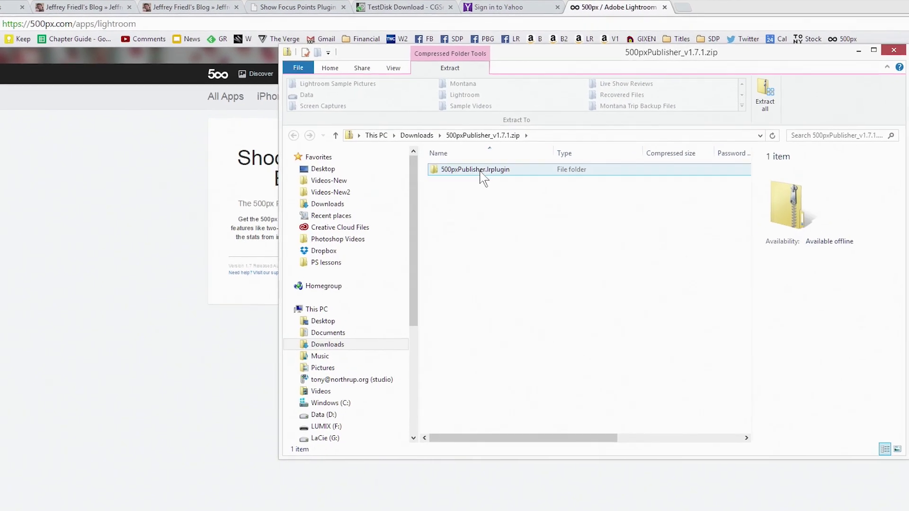
# Extract the whole 500pxPublisher_v1.7.1.zip archive from the Downloads folder.
pyautogui.rightClick(480, 174)
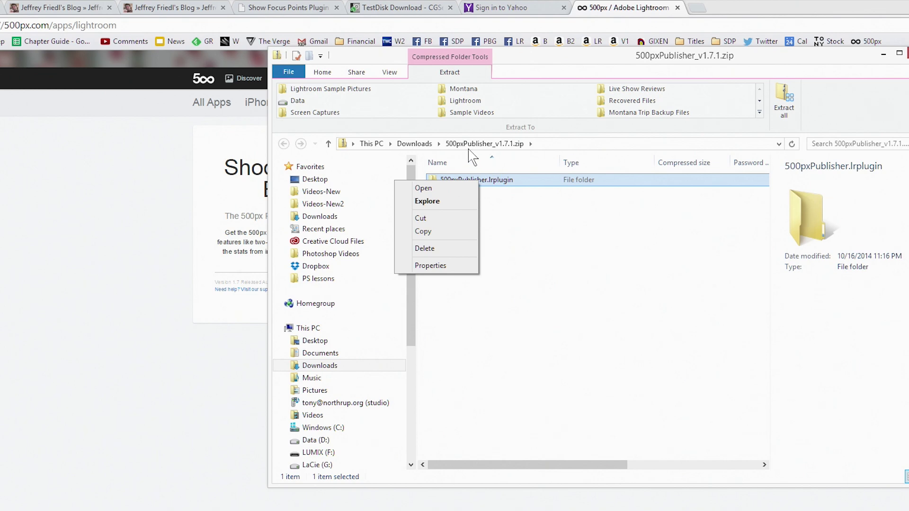
pyautogui.click(414, 144)
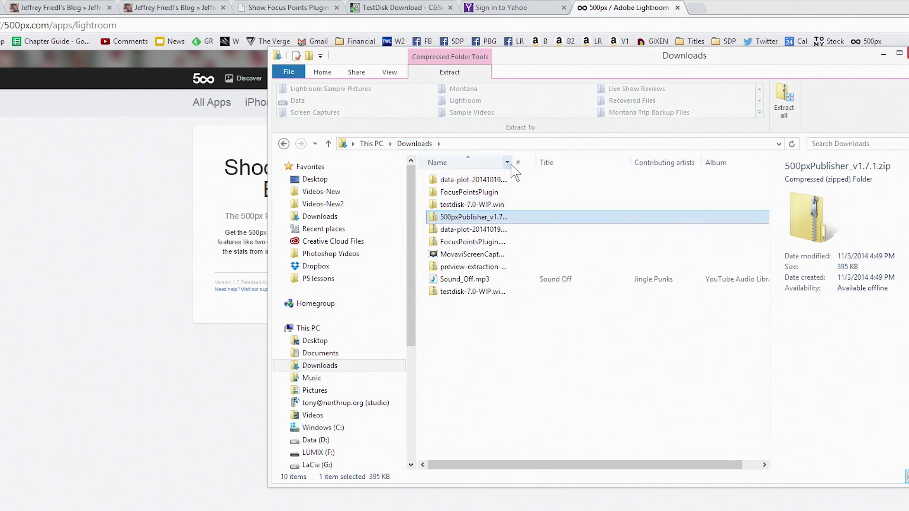
pyautogui.moveTo(512, 162); pyautogui.dragTo(564, 162)
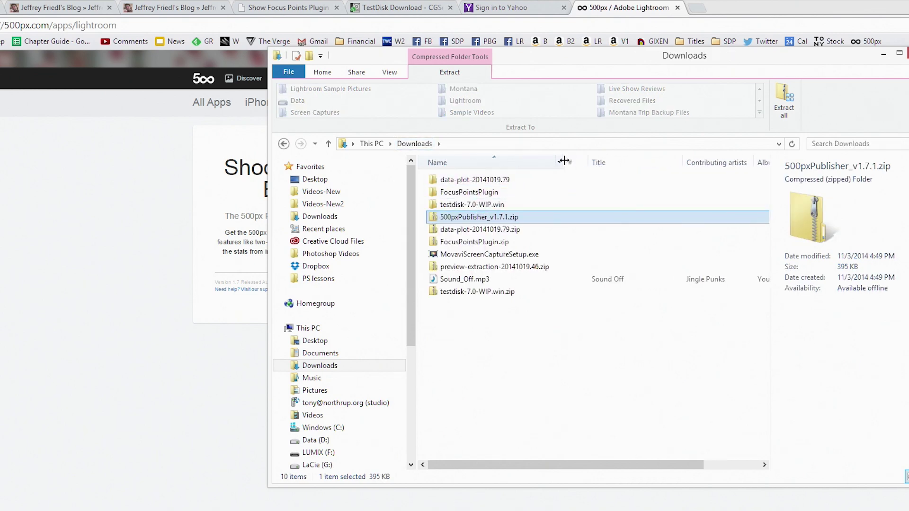
pyautogui.rightClick(485, 220)
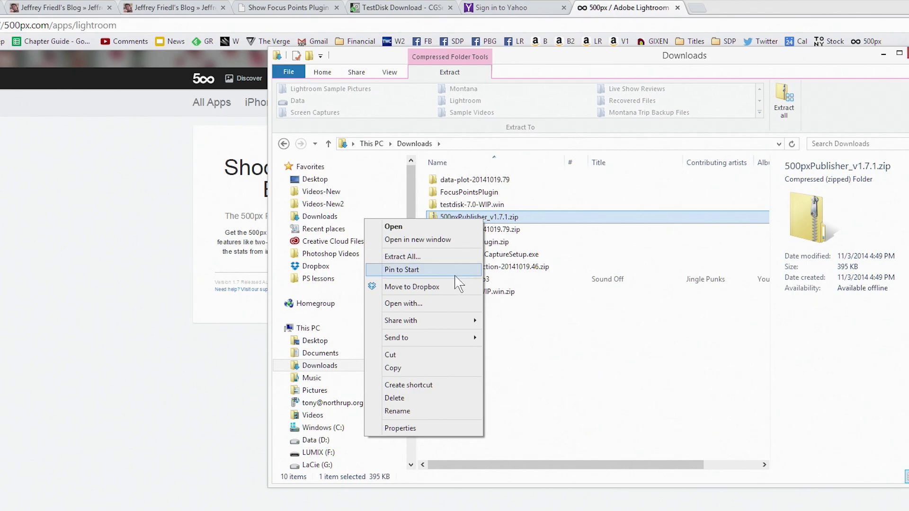
pyautogui.click(452, 256)
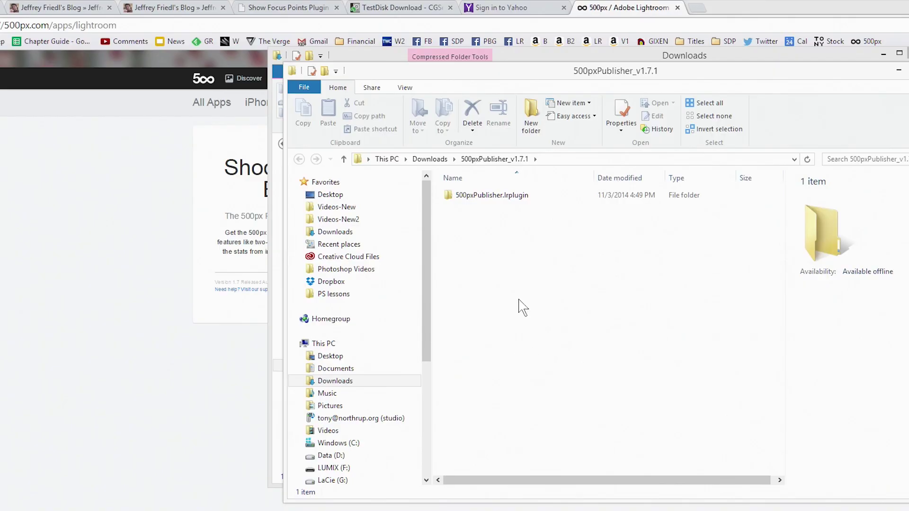
# Copy the path of the extracted 500pxPublisher_v1.7.1 folder and switch back to Lightroom.
pyautogui.click(550, 160)
pyautogui.hotkey('ctrl', 'c')
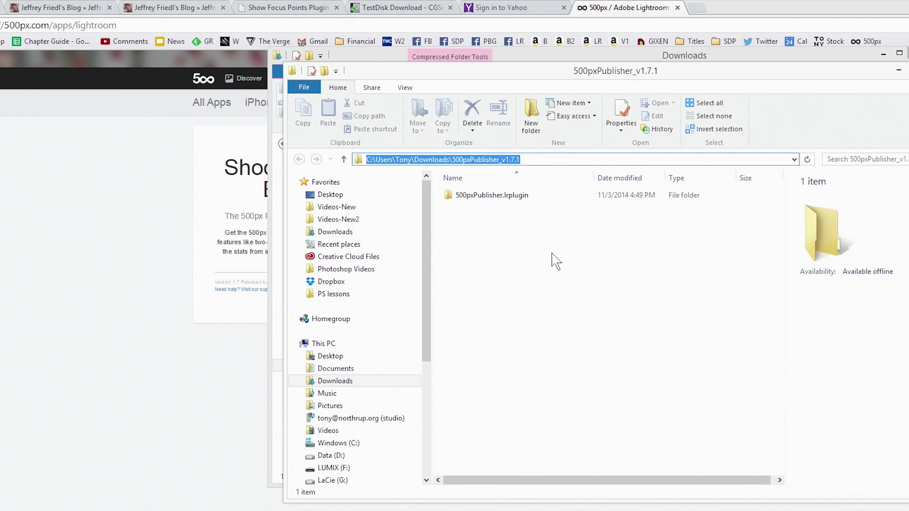
pyautogui.hotkey('alt', 'Tab')
pyautogui.hotkey('alt', 'Tab')
pyautogui.hotkey('alt', 'Tab')
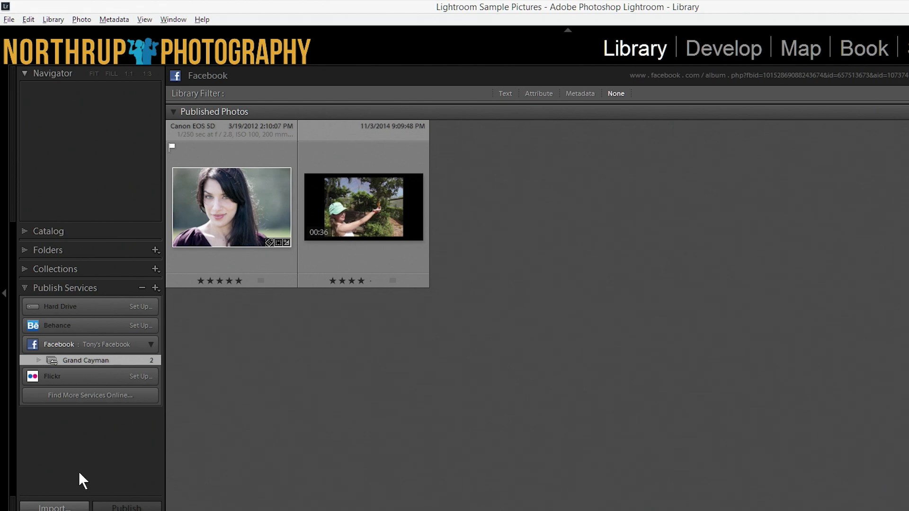
# Add the 500pxPublisher.lrplugin folder in the Plug-in Manager using the copied path, and update the catalog for the 500px plug-in.
pyautogui.click(10, 20)
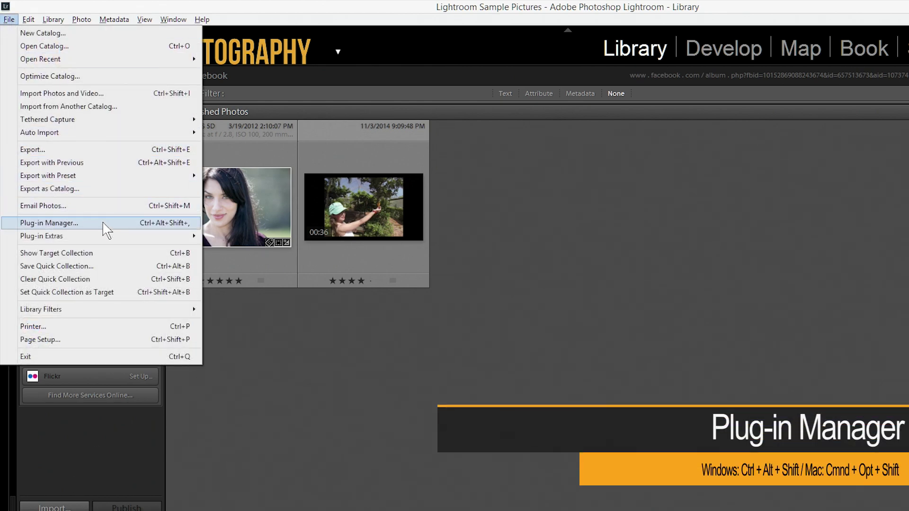
pyautogui.click(106, 223)
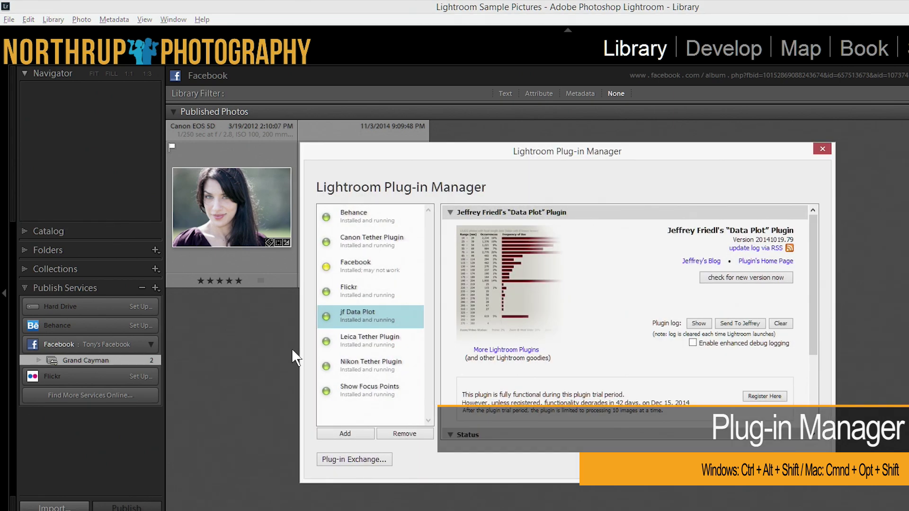
pyautogui.click(357, 437)
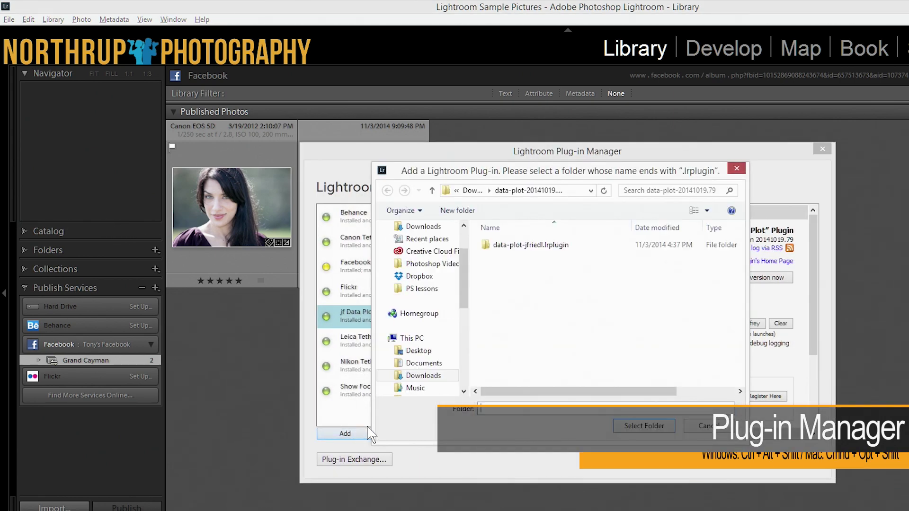
pyautogui.hotkey('ctrl', 'v')
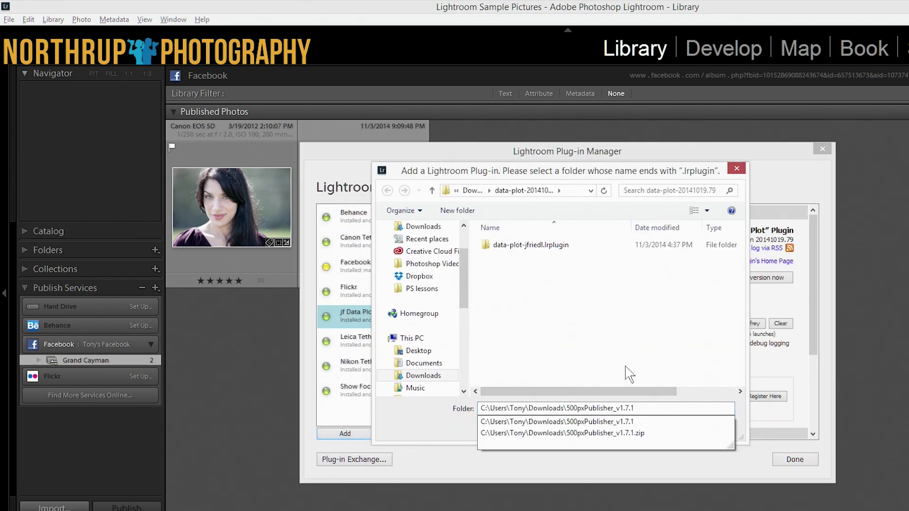
pyautogui.press('Return')
pyautogui.click(547, 245)
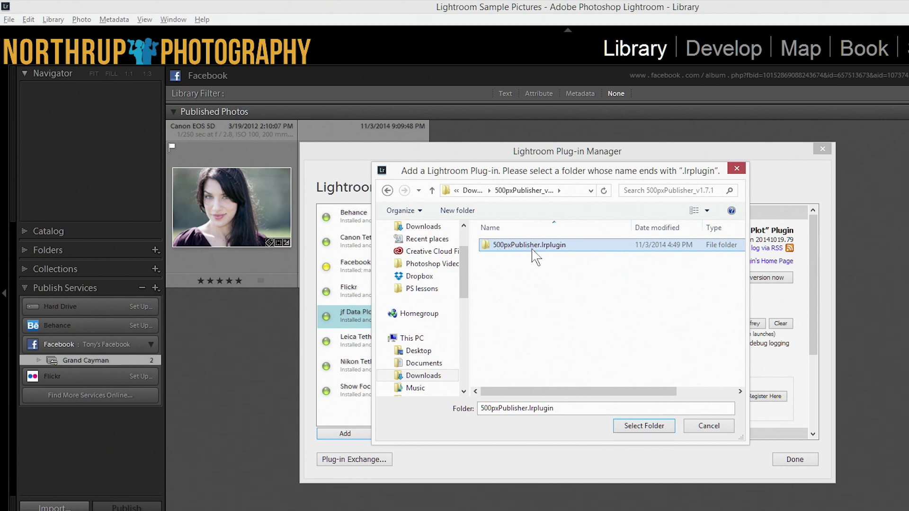
pyautogui.click(655, 428)
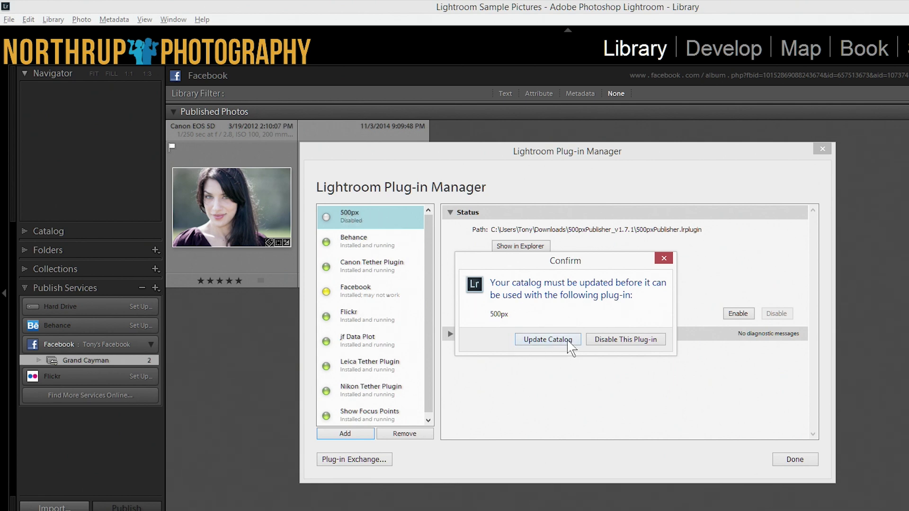
pyautogui.click(547, 340)
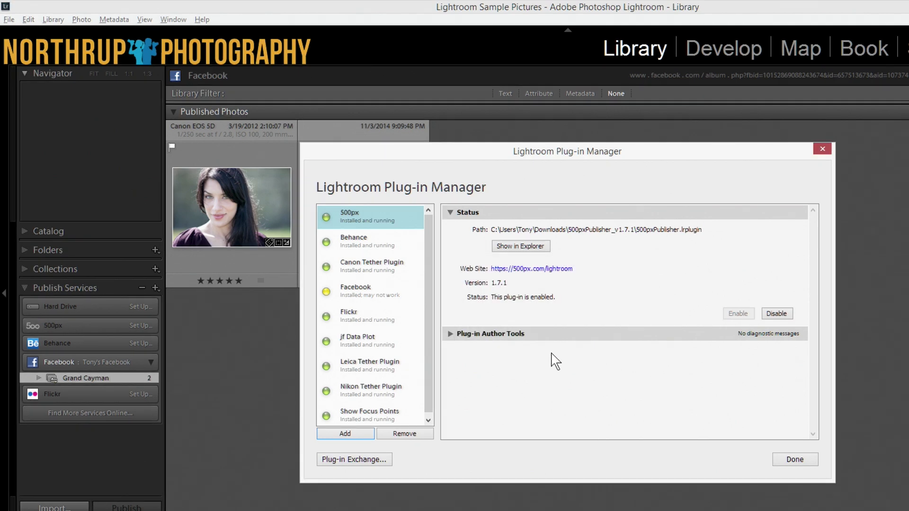
pyautogui.click(796, 462)
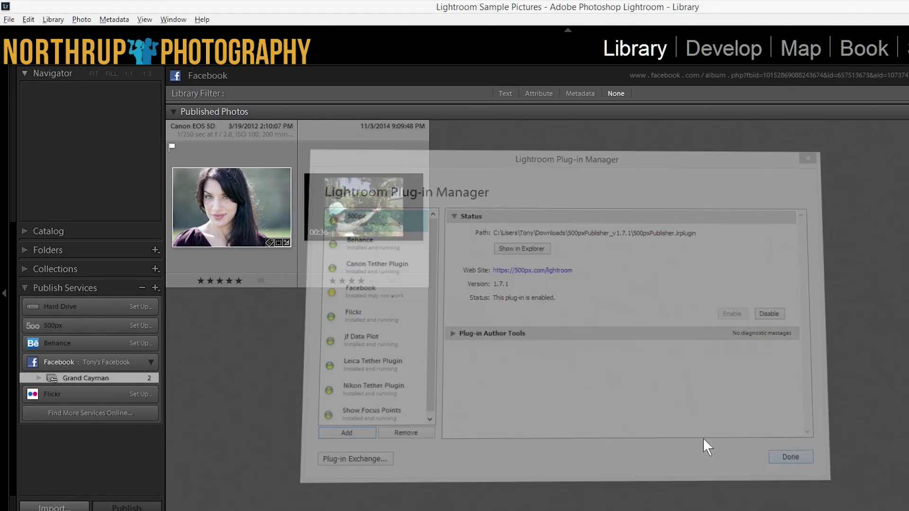
# Open the 500px publish service setup, and open the online Plug-in Exchange from the Plug-in Manager.
pyautogui.click(140, 325)
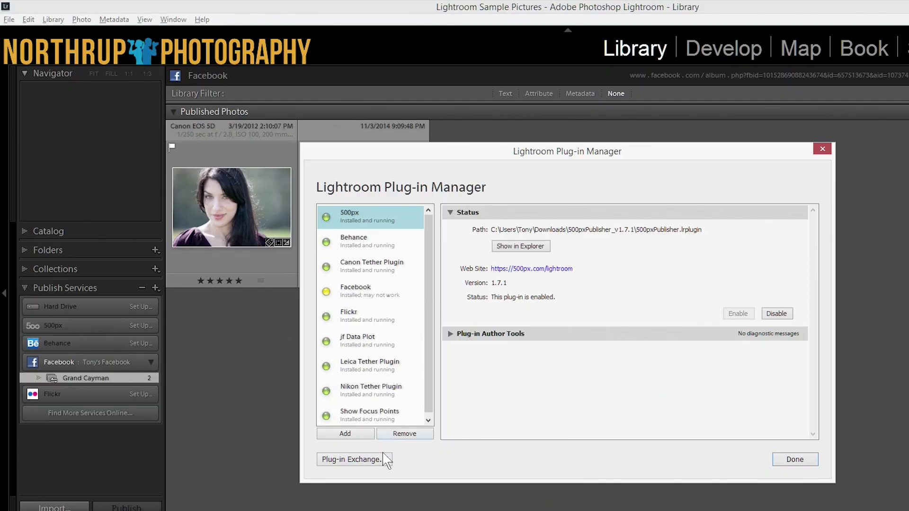
pyautogui.click(379, 458)
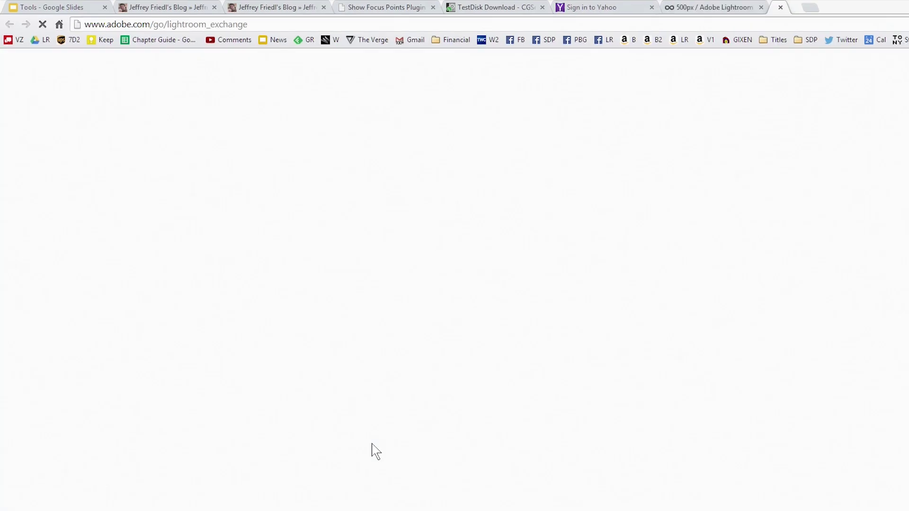